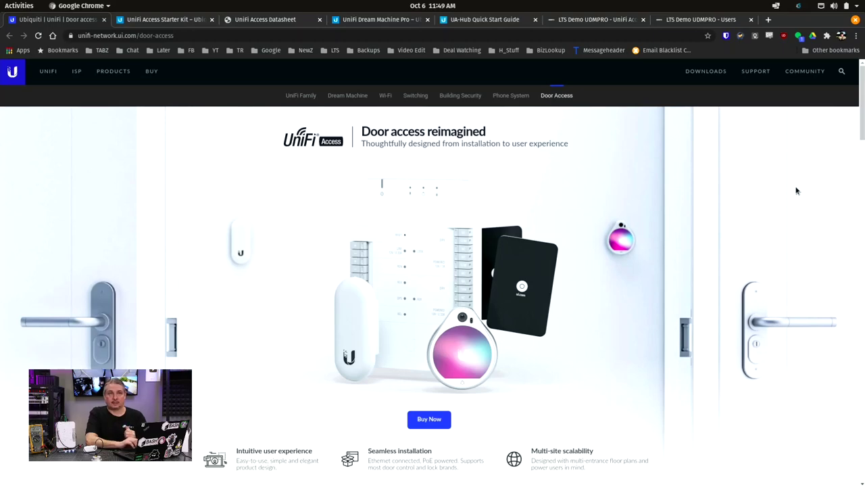
Scroll the door access page down to the UA-HUB, UA-Lite, UA-PRO and UDM-Pro network diagram.
{"action": "scroll", "coordinate": [796, 191], "scroll_direction": "down", "scroll_amount": 15}
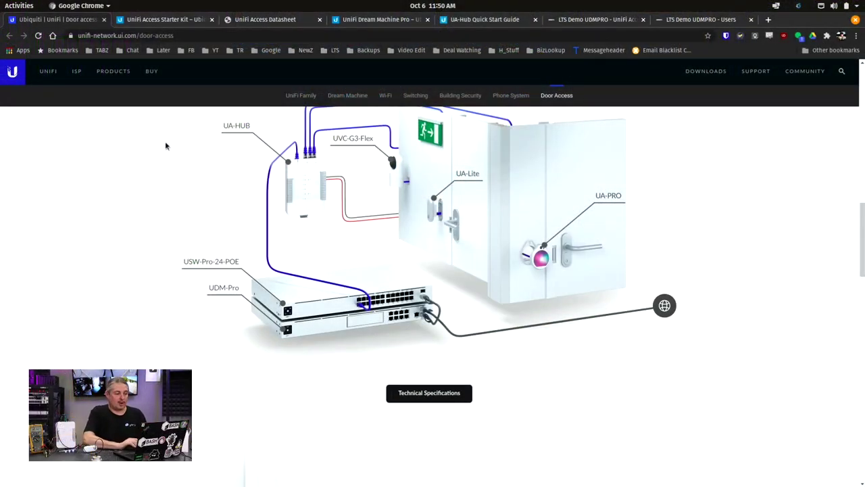
{"action": "left_click", "coordinate": [257, 21]}
{"action": "left_click", "coordinate": [181, 21]}
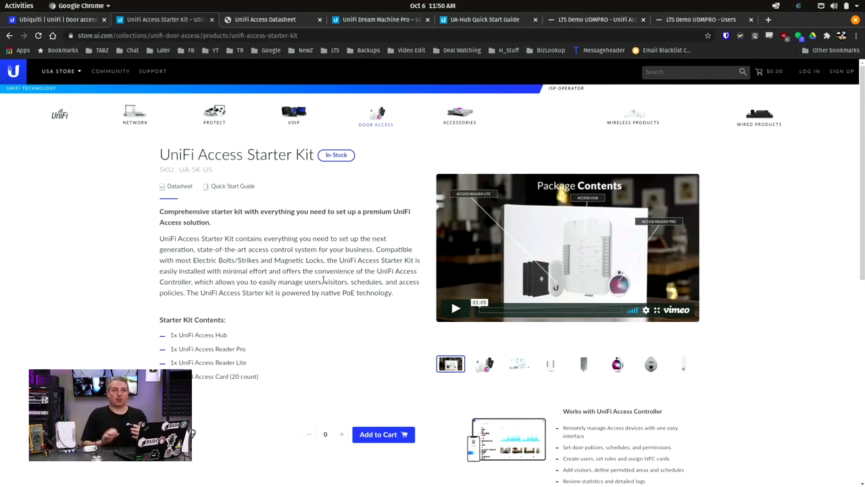
{"action": "scroll", "coordinate": [323, 279], "scroll_direction": "down", "scroll_amount": 2}
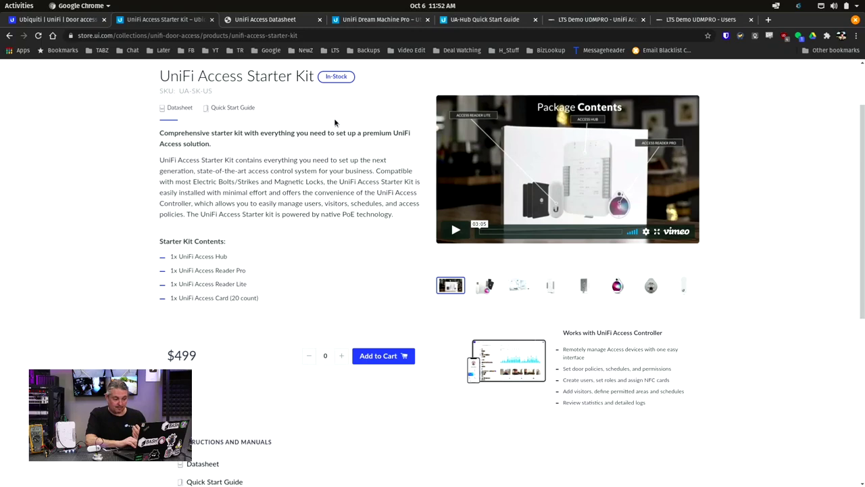
Open the English UA-Hub quick start guide and scroll through it.
{"action": "scroll", "coordinate": [334, 123], "scroll_direction": "down", "scroll_amount": 5}
{"action": "scroll", "coordinate": [334, 122], "scroll_direction": "down", "scroll_amount": 1}
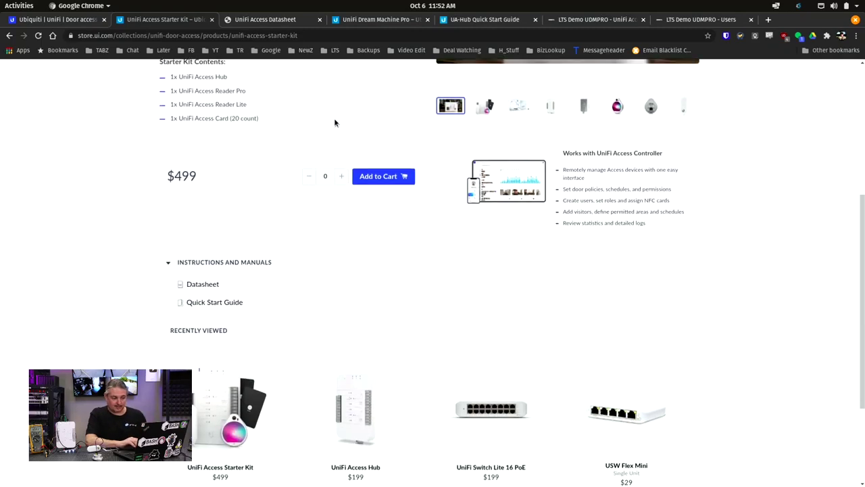
{"action": "left_click", "coordinate": [214, 302]}
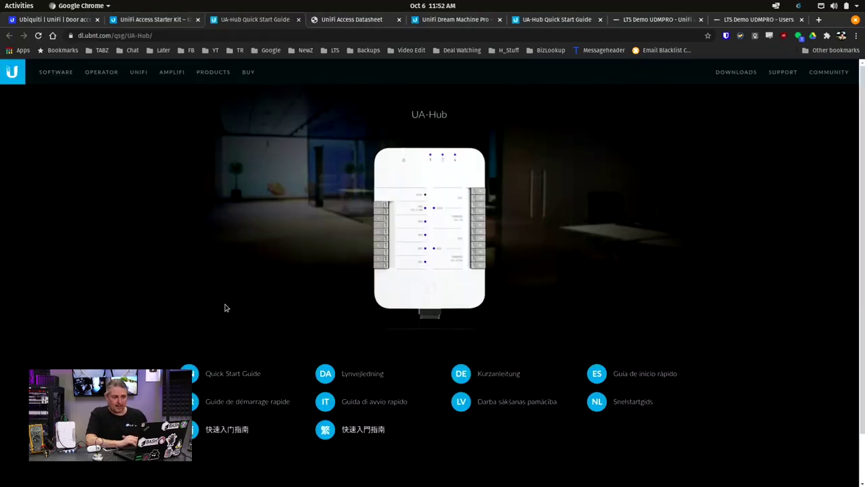
{"action": "scroll", "coordinate": [291, 226], "scroll_direction": "down", "scroll_amount": 2}
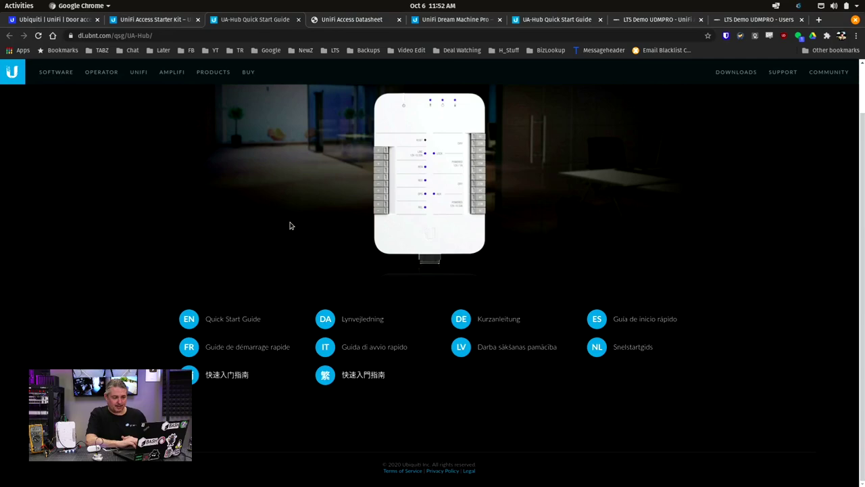
{"action": "left_click", "coordinate": [233, 319]}
{"action": "scroll", "coordinate": [291, 324], "scroll_direction": "down", "scroll_amount": 10}
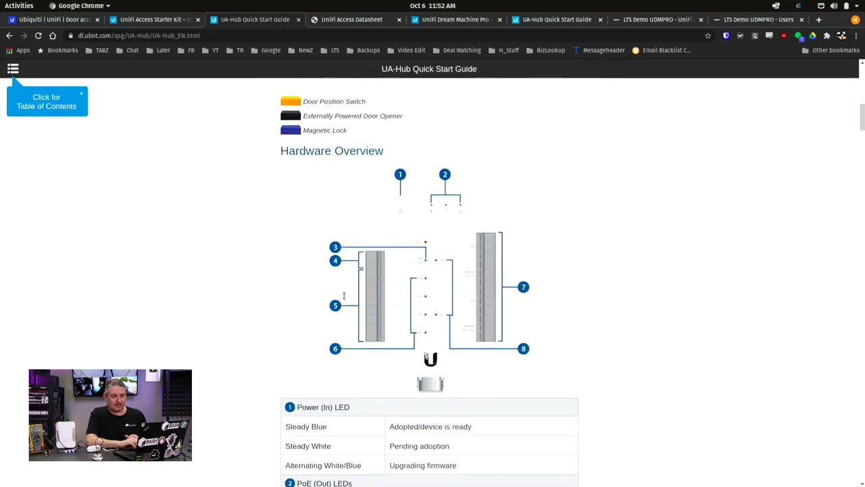
{"action": "scroll", "coordinate": [344, 295], "scroll_direction": "down", "scroll_amount": 20}
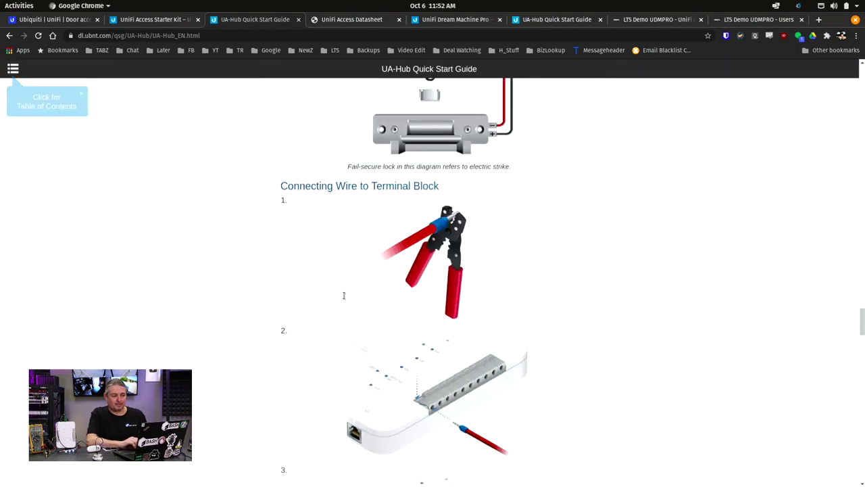
{"action": "scroll", "coordinate": [343, 296], "scroll_direction": "down", "scroll_amount": 20}
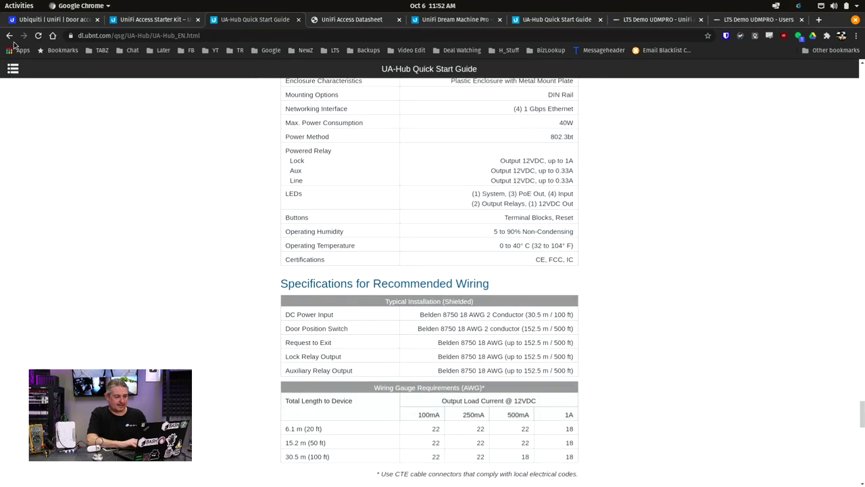
Read the guide's UniFi Access Controller section, then show the Elements hardware list.
{"action": "left_click", "coordinate": [12, 68]}
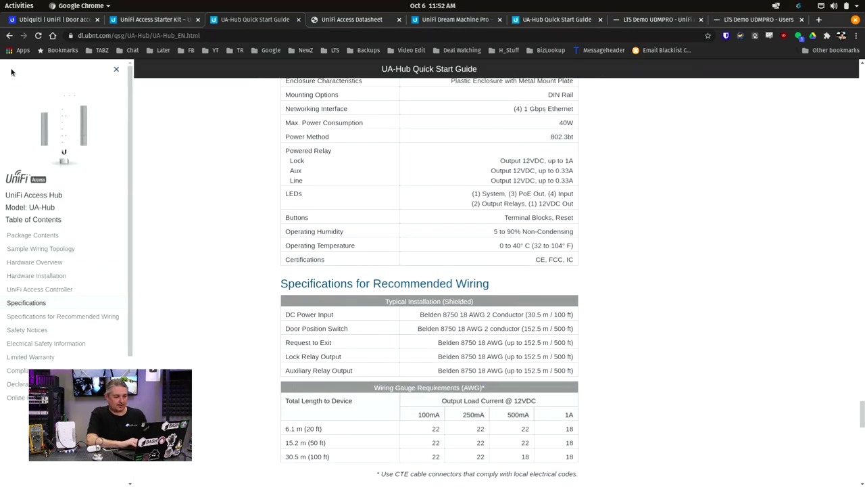
{"action": "left_click", "coordinate": [83, 291]}
{"action": "scroll", "coordinate": [149, 269], "scroll_direction": "down", "scroll_amount": 8}
{"action": "scroll", "coordinate": [149, 270], "scroll_direction": "down", "scroll_amount": 10}
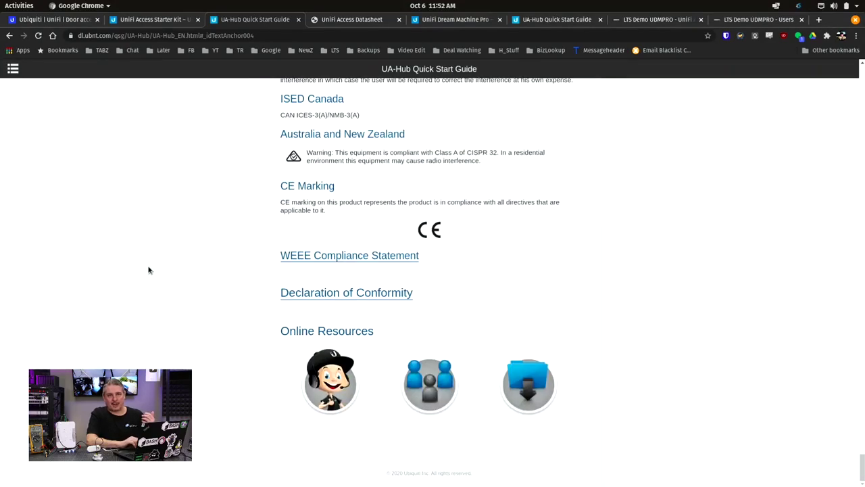
{"action": "scroll", "coordinate": [149, 269], "scroll_direction": "up", "scroll_amount": 15}
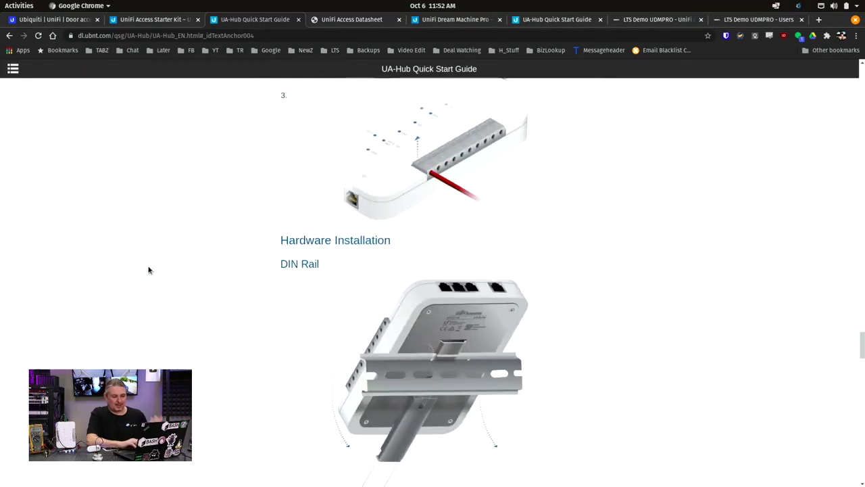
{"action": "scroll", "coordinate": [149, 270], "scroll_direction": "up", "scroll_amount": 6}
{"action": "scroll", "coordinate": [546, 333], "scroll_direction": "up", "scroll_amount": 8}
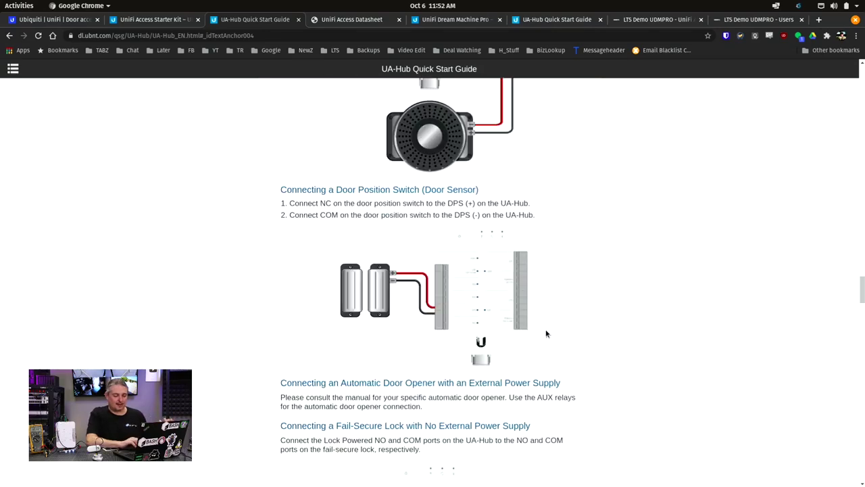
{"action": "scroll", "coordinate": [546, 333], "scroll_direction": "up", "scroll_amount": 10}
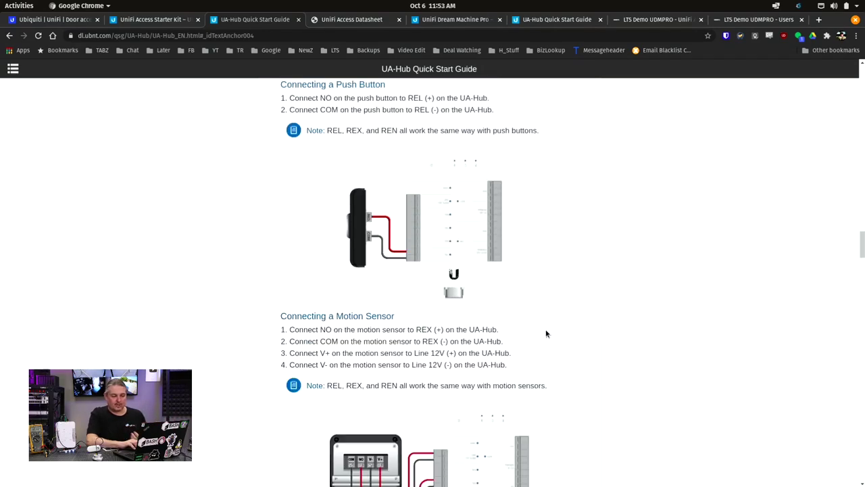
{"action": "scroll", "coordinate": [546, 334], "scroll_direction": "up", "scroll_amount": 15}
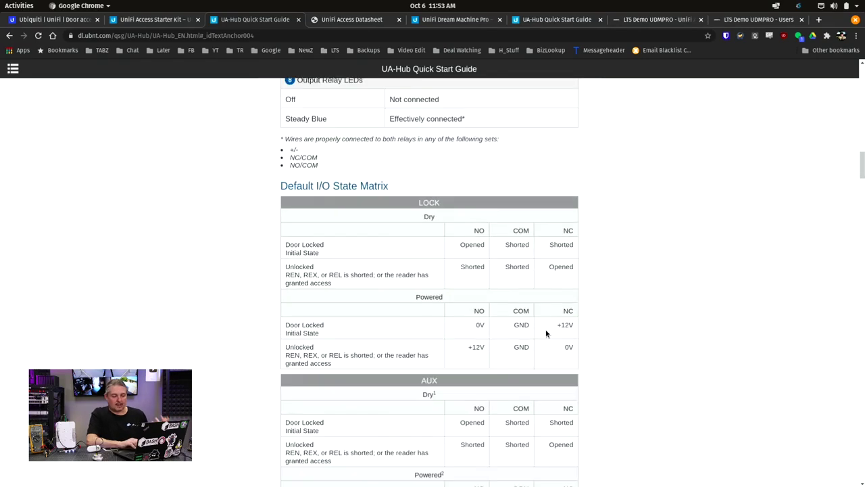
{"action": "scroll", "coordinate": [546, 333], "scroll_direction": "up", "scroll_amount": 3}
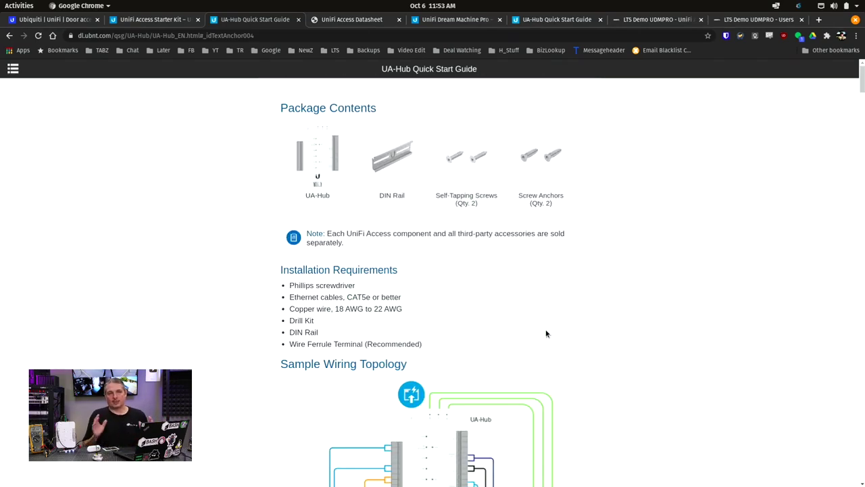
{"action": "scroll", "coordinate": [546, 333], "scroll_direction": "down", "scroll_amount": 4}
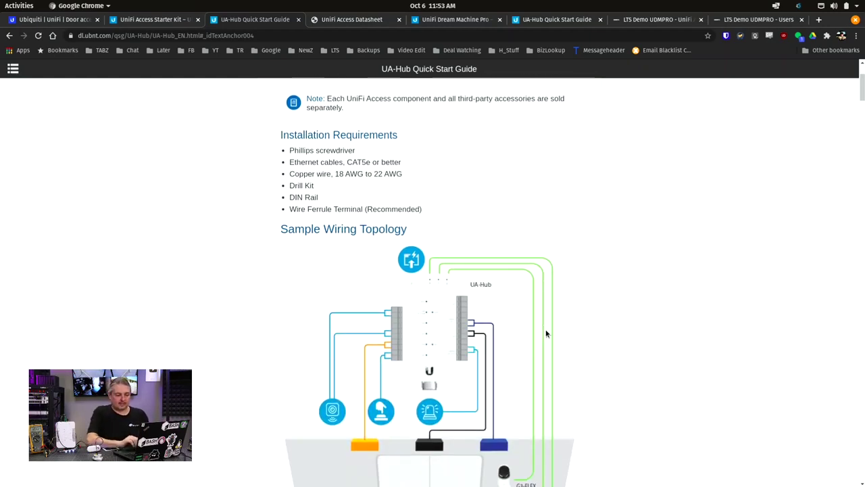
{"action": "scroll", "coordinate": [338, 193], "scroll_direction": "down", "scroll_amount": 1}
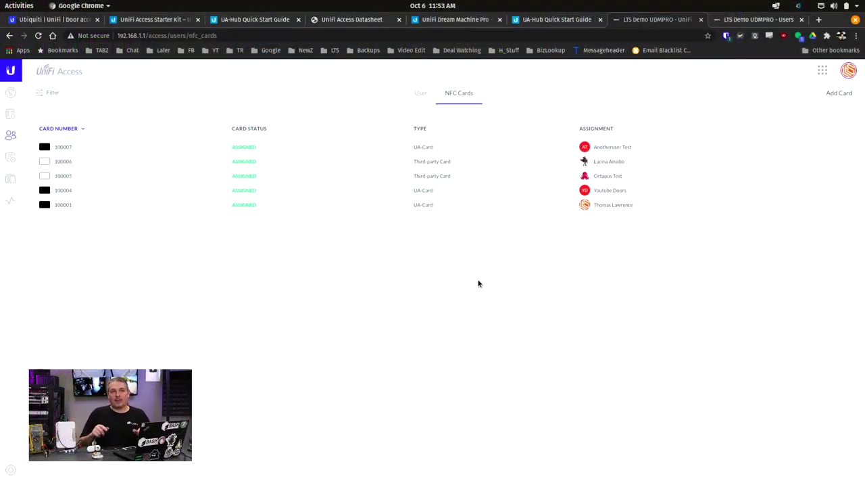
{"action": "left_click", "coordinate": [10, 114]}
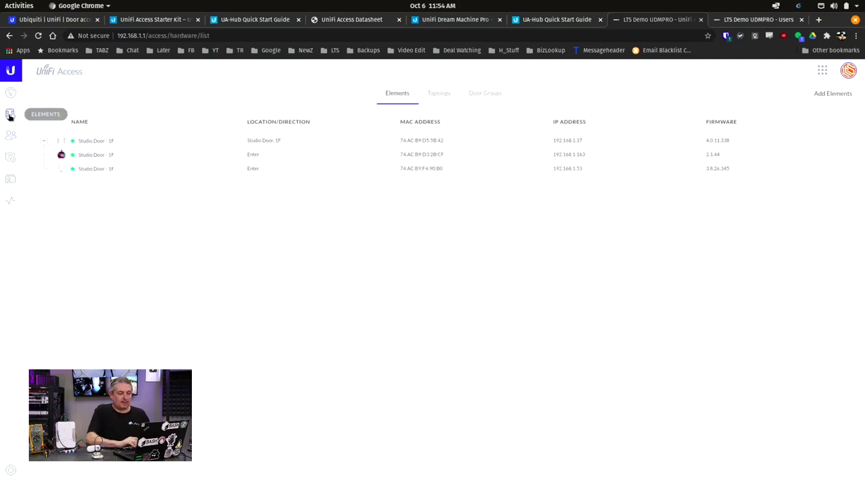
Return to the Access dashboard and scroll down to the recent door captures.
{"action": "left_click", "coordinate": [11, 92]}
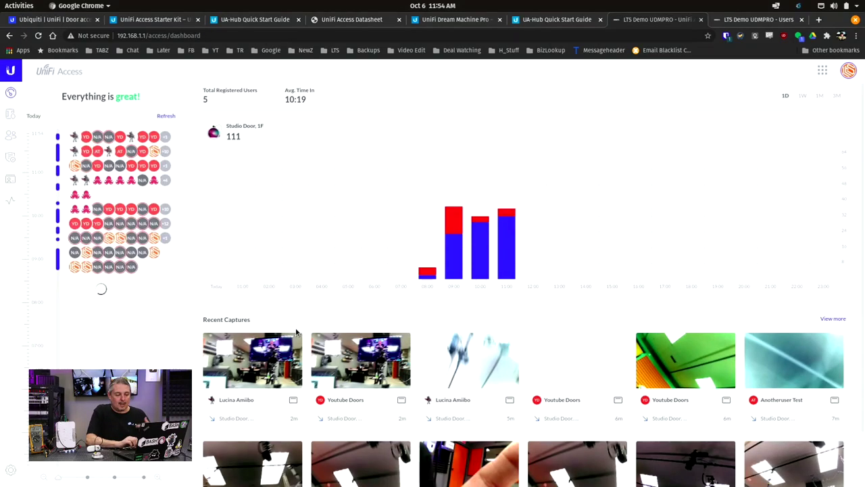
{"action": "scroll", "coordinate": [367, 318], "scroll_direction": "down", "scroll_amount": 2}
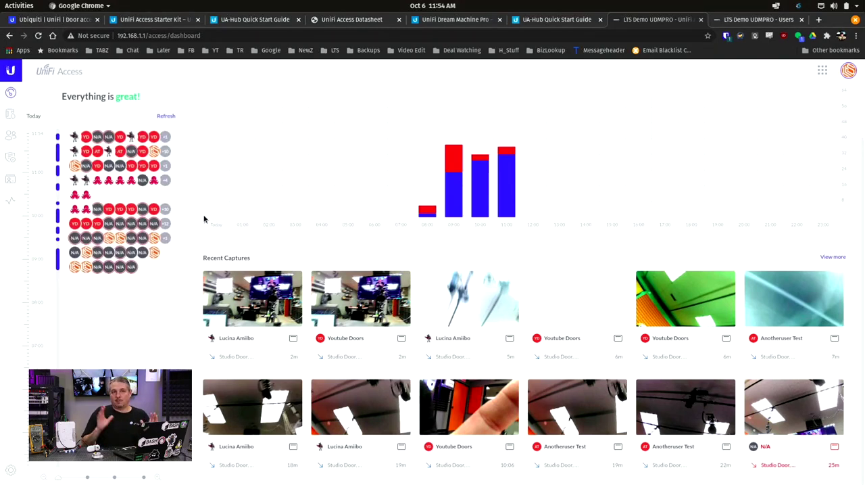
Show the Elements topology linking LTS Demo UDMPRO to the Studio Door - 1F hub and readers.
{"action": "left_click", "coordinate": [11, 113]}
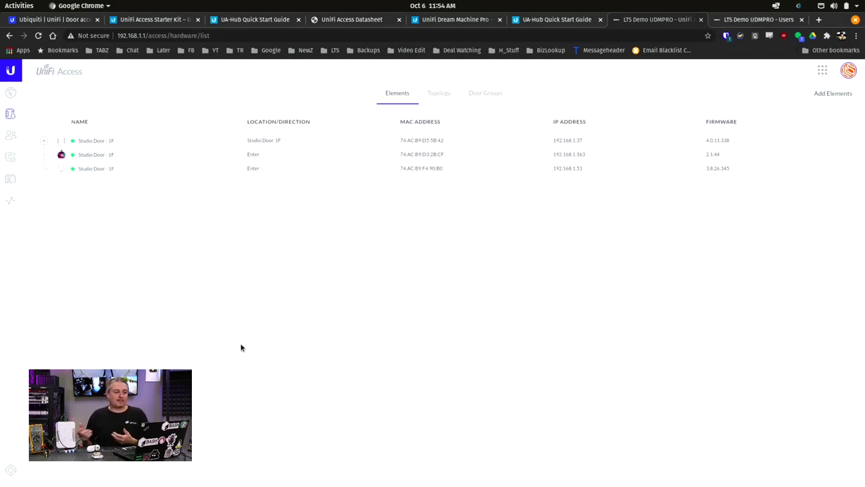
{"action": "left_click", "coordinate": [441, 94]}
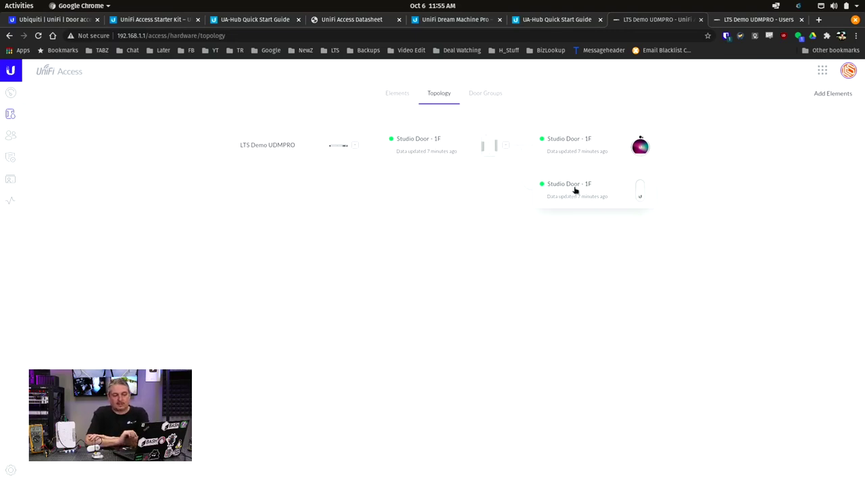
{"action": "left_click", "coordinate": [508, 147]}
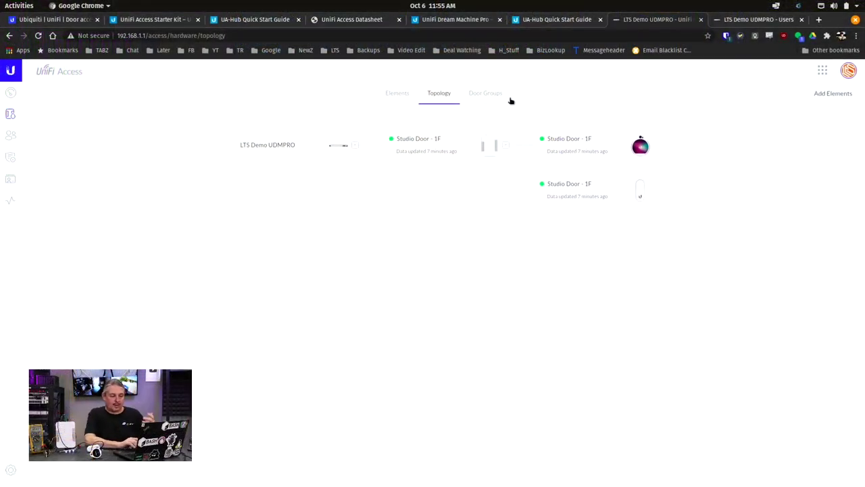
Open the System Log and view its Activities and Events logs.
{"action": "left_click", "coordinate": [11, 201]}
{"action": "mouse_move", "coordinate": [378, 214]}
{"action": "scroll", "coordinate": [378, 213], "scroll_direction": "down", "scroll_amount": 6}
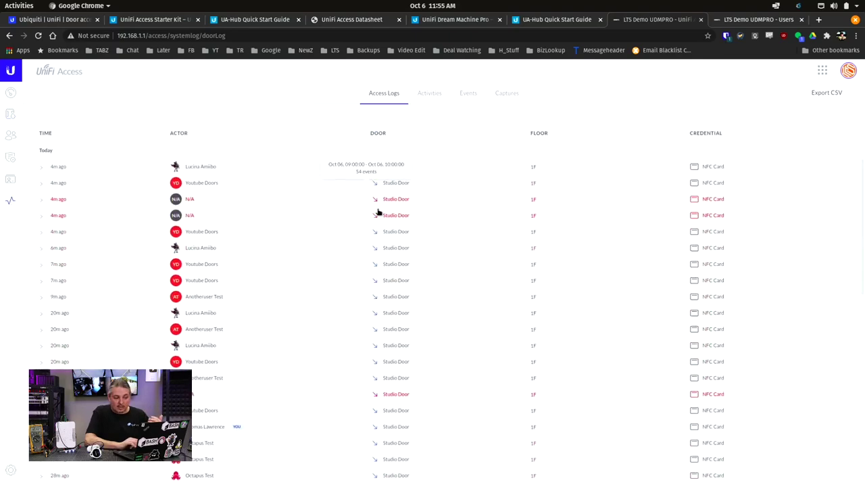
{"action": "scroll", "coordinate": [379, 213], "scroll_direction": "up", "scroll_amount": 6}
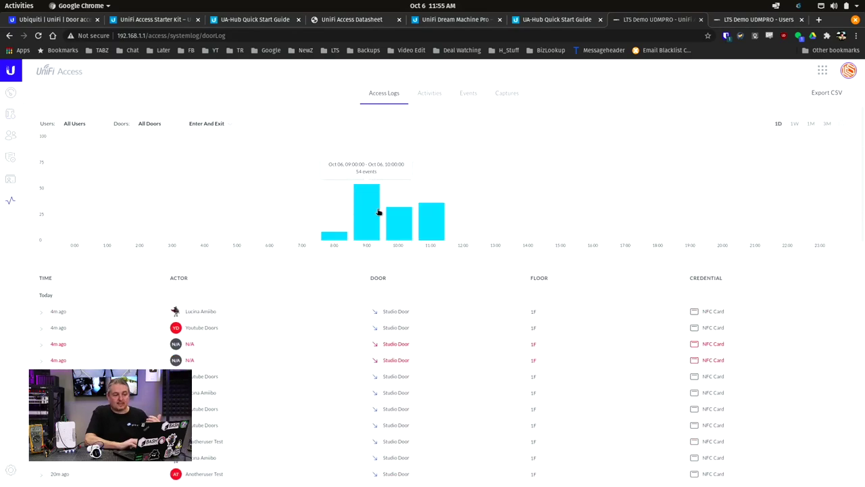
{"action": "left_click", "coordinate": [430, 96]}
{"action": "left_click", "coordinate": [477, 90]}
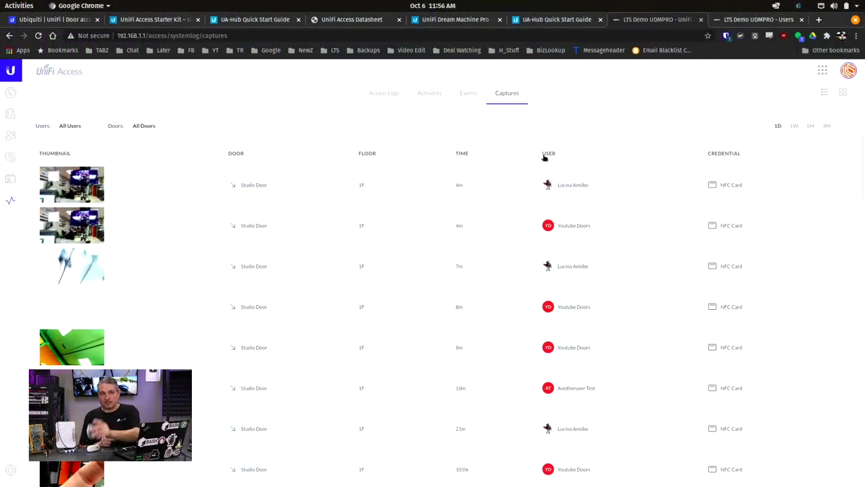
Scroll through the Captures of Studio Door 1F entries with their users and NFC Card credentials.
{"action": "scroll", "coordinate": [544, 156], "scroll_direction": "down", "scroll_amount": 15}
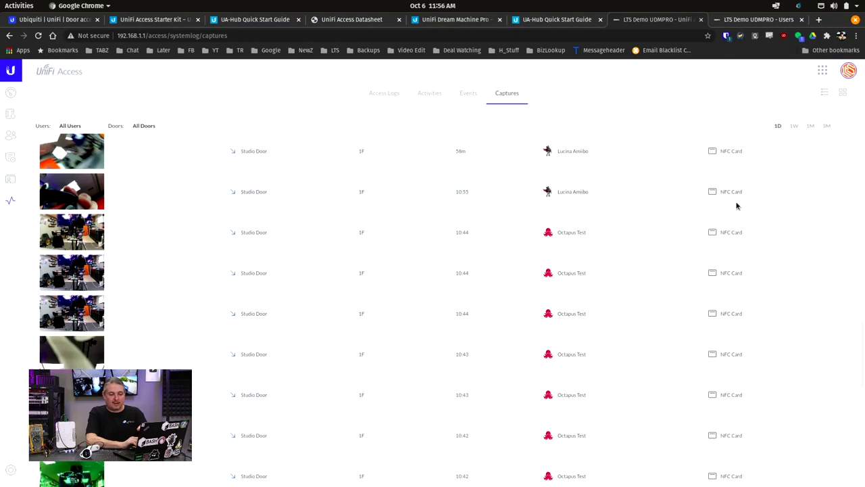
{"action": "scroll", "coordinate": [610, 221], "scroll_direction": "down", "scroll_amount": 15}
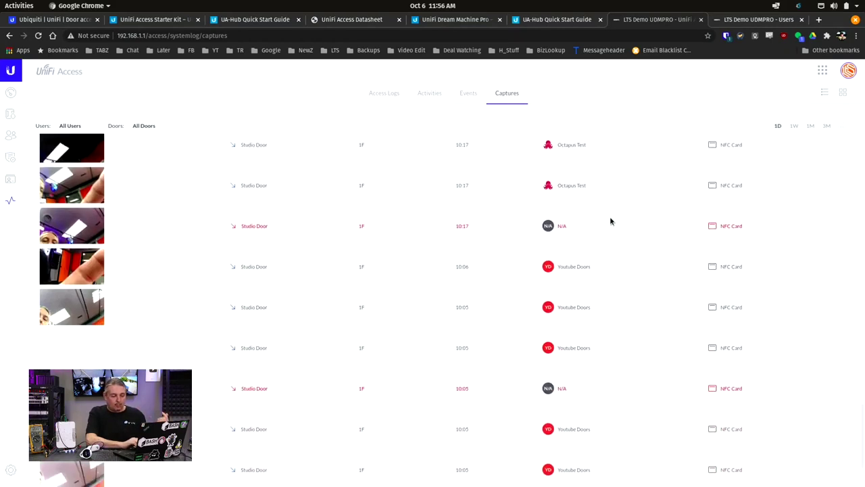
{"action": "scroll", "coordinate": [610, 221], "scroll_direction": "down", "scroll_amount": 2}
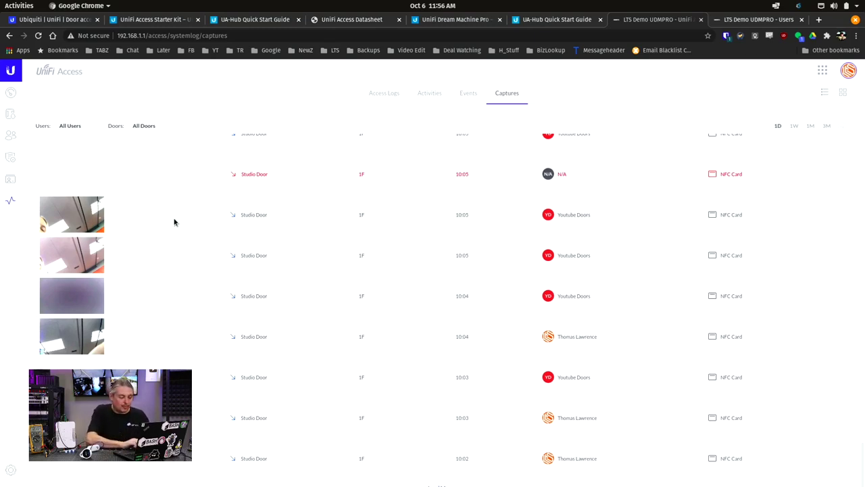
{"action": "scroll", "coordinate": [173, 222], "scroll_direction": "down", "scroll_amount": 20}
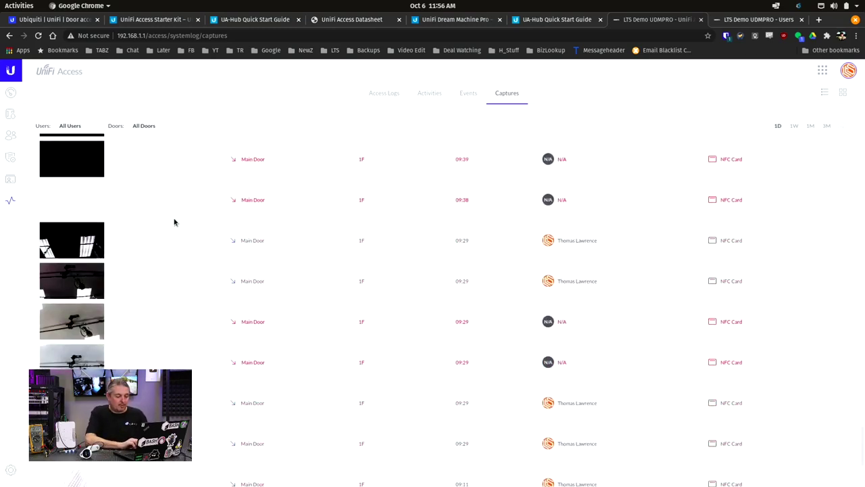
{"action": "scroll", "coordinate": [173, 222], "scroll_direction": "down", "scroll_amount": 10}
{"action": "scroll", "coordinate": [174, 222], "scroll_direction": "up", "scroll_amount": 20}
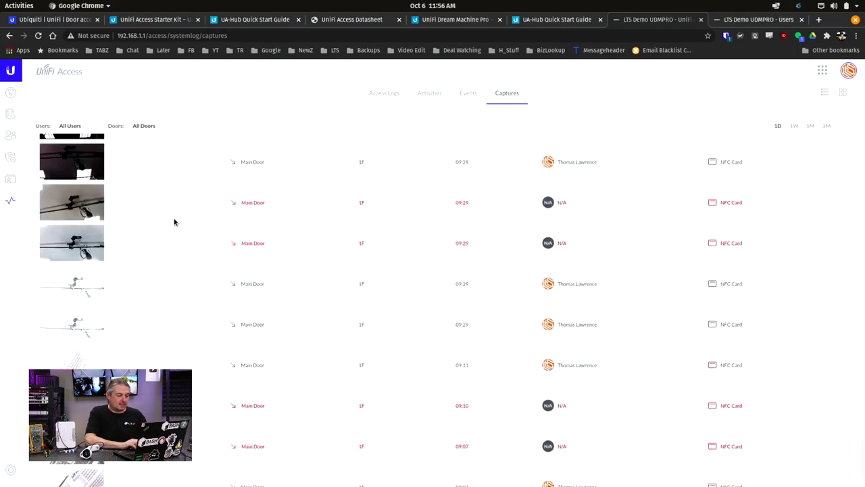
{"action": "scroll", "coordinate": [174, 222], "scroll_direction": "up", "scroll_amount": 3}
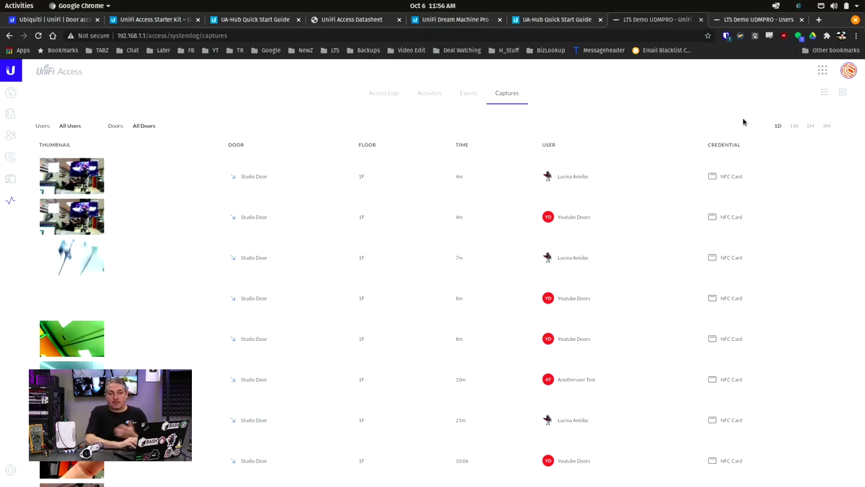
Go from Users to the NFC Cards list showing cards 100001 to 100007.
{"action": "left_click", "coordinate": [11, 135]}
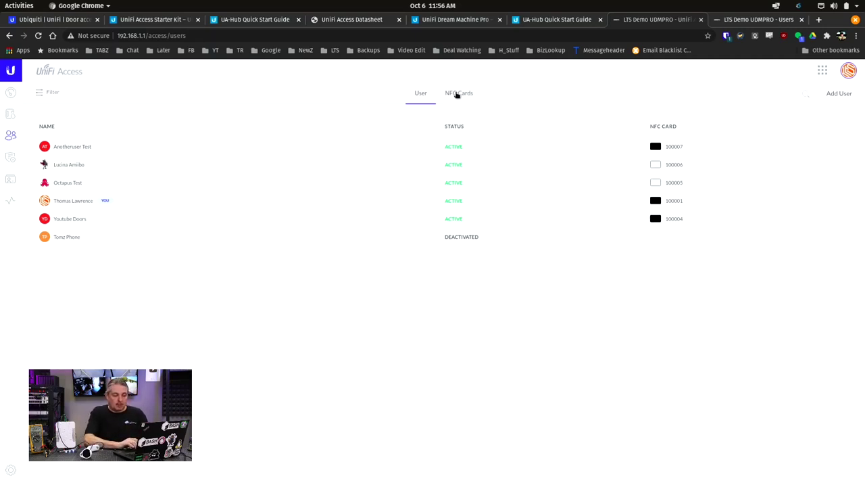
{"action": "left_click", "coordinate": [849, 94]}
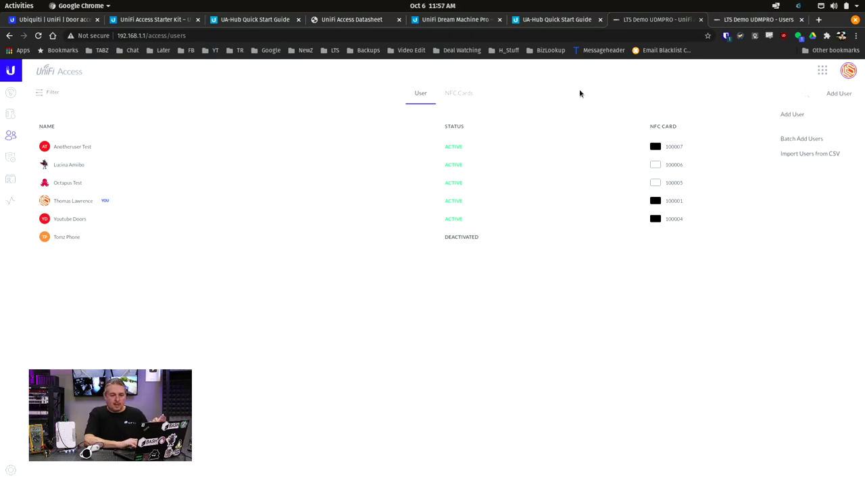
{"action": "left_click", "coordinate": [459, 93]}
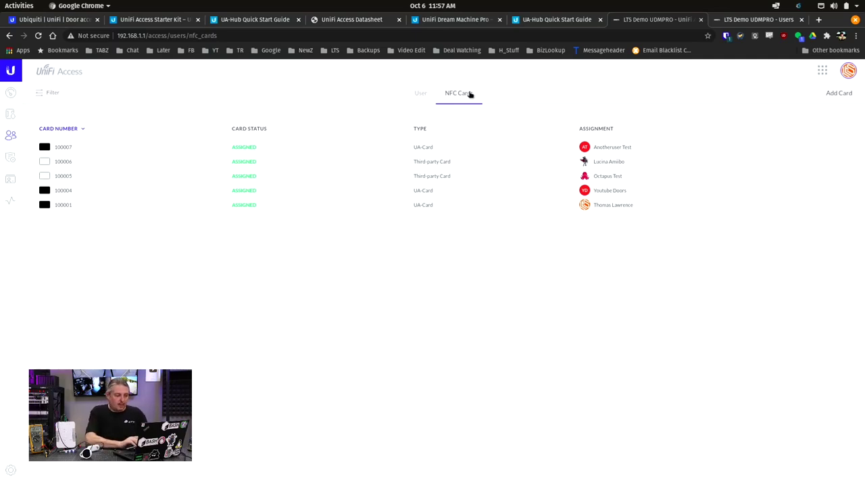
Unassign card 100007 from its user and delete it, confirming both prompts.
{"action": "left_click", "coordinate": [770, 150]}
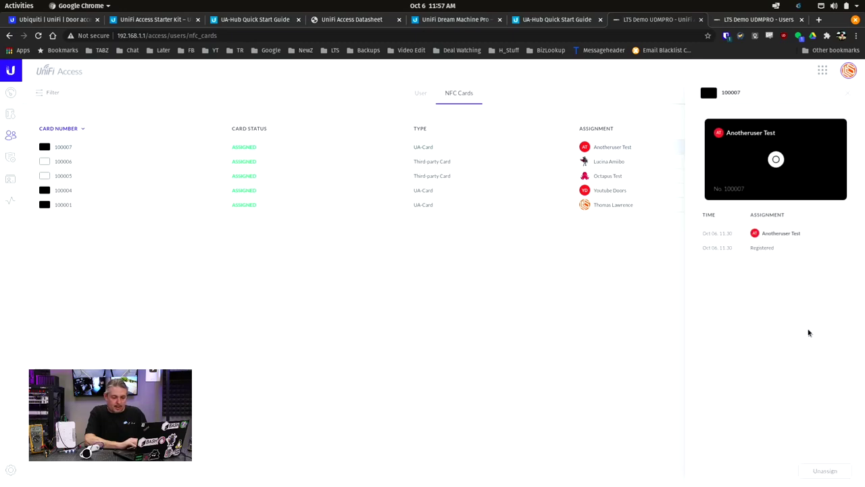
{"action": "left_click", "coordinate": [825, 471]}
{"action": "left_click", "coordinate": [510, 296]}
{"action": "left_click", "coordinate": [775, 471]}
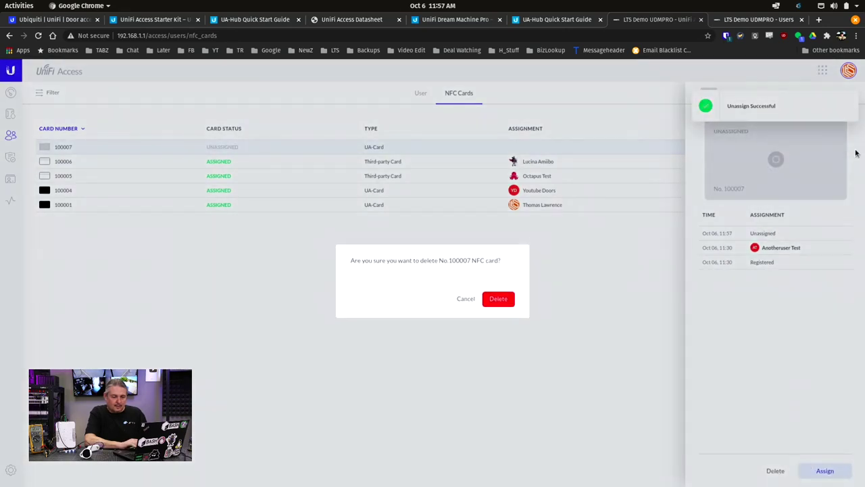
{"action": "left_click", "coordinate": [498, 297]}
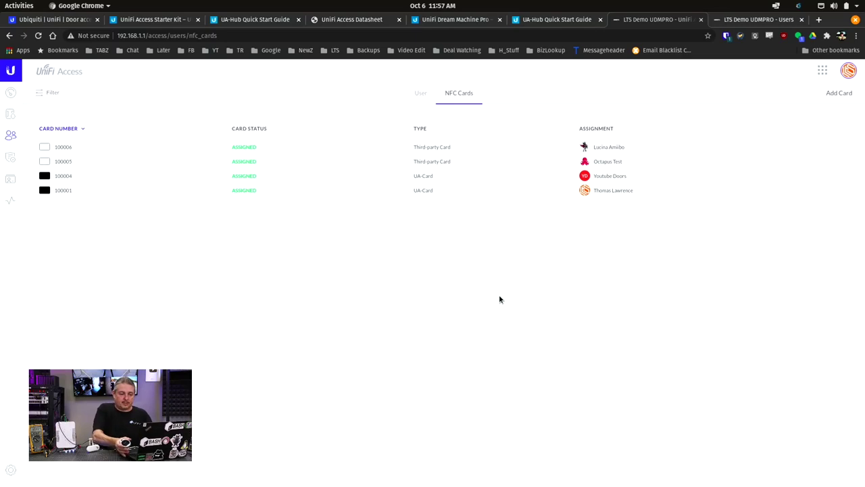
Register card 100007 on the first Studio Door reader and assign it to the first existing user.
{"action": "left_click", "coordinate": [828, 93]}
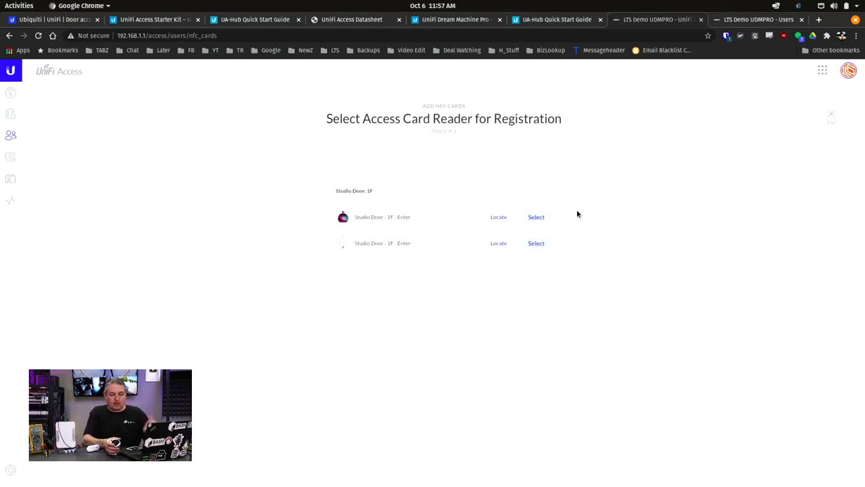
{"action": "left_click", "coordinate": [537, 219]}
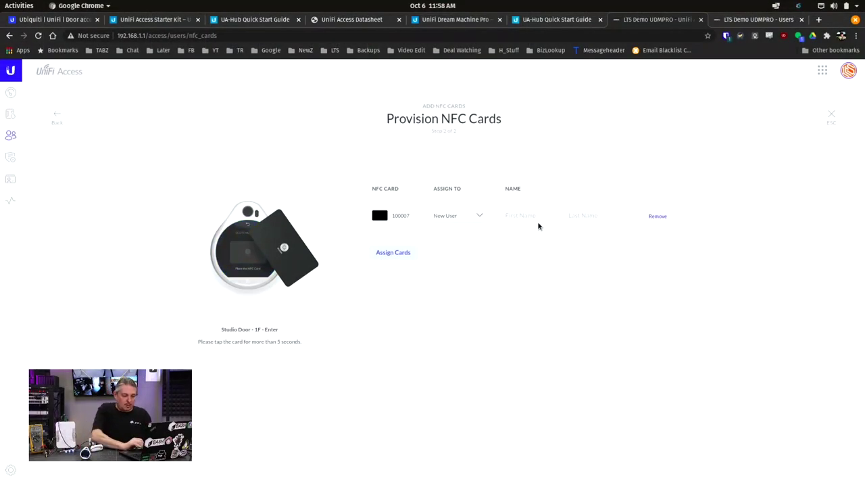
{"action": "left_click", "coordinate": [479, 215]}
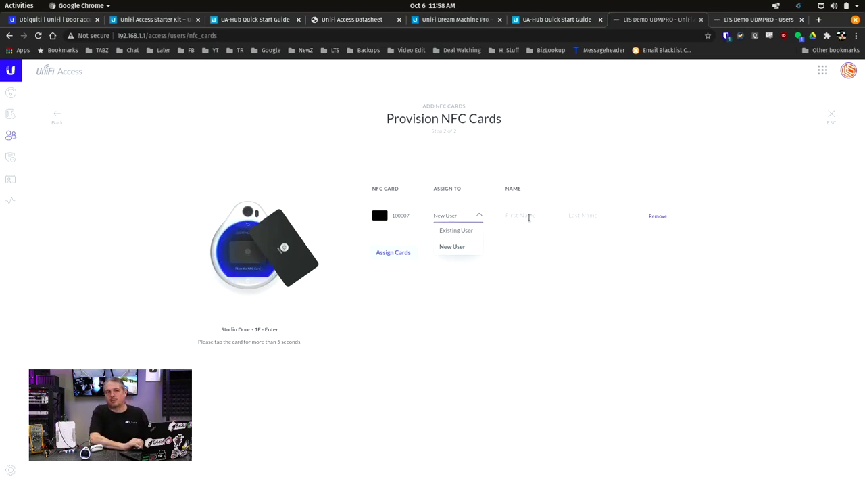
{"action": "left_click", "coordinate": [455, 230]}
{"action": "left_click", "coordinate": [521, 214]}
{"action": "left_click", "coordinate": [548, 233]}
{"action": "left_click", "coordinate": [393, 252]}
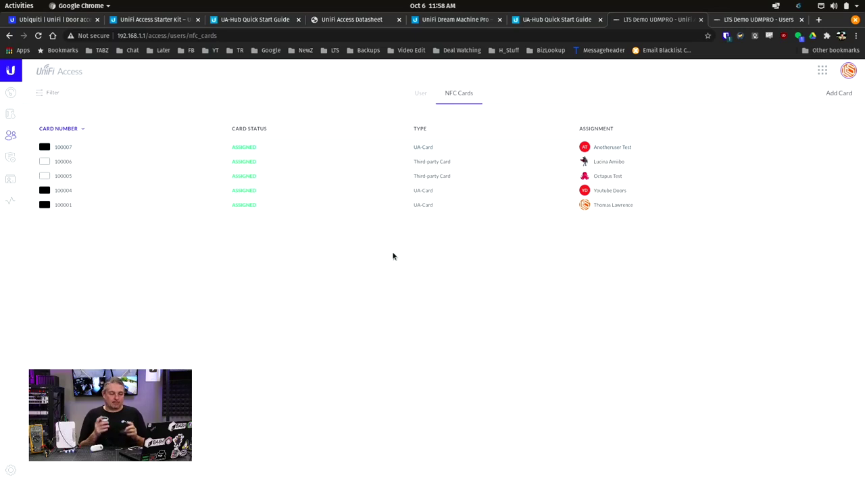
{"action": "left_click", "coordinate": [10, 116]}
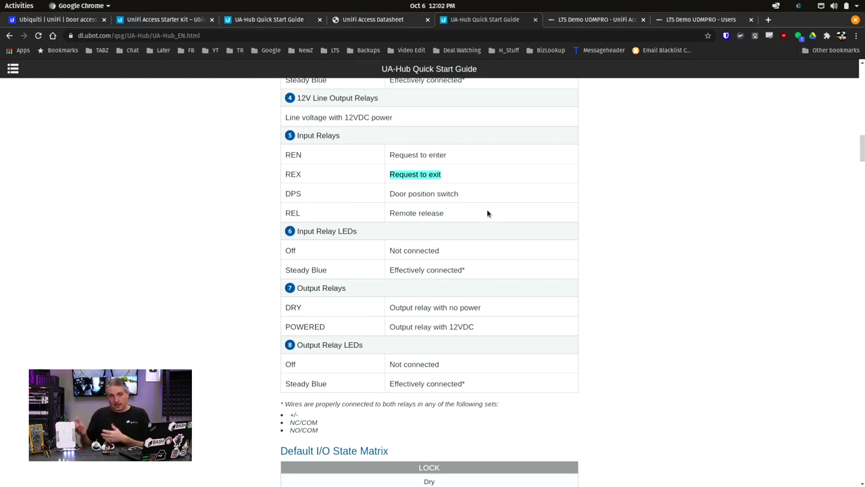
Highlight the Request to enter, Remote release and Door position switch descriptions in the Input Relays table.
{"action": "double_click", "coordinate": [412, 156]}
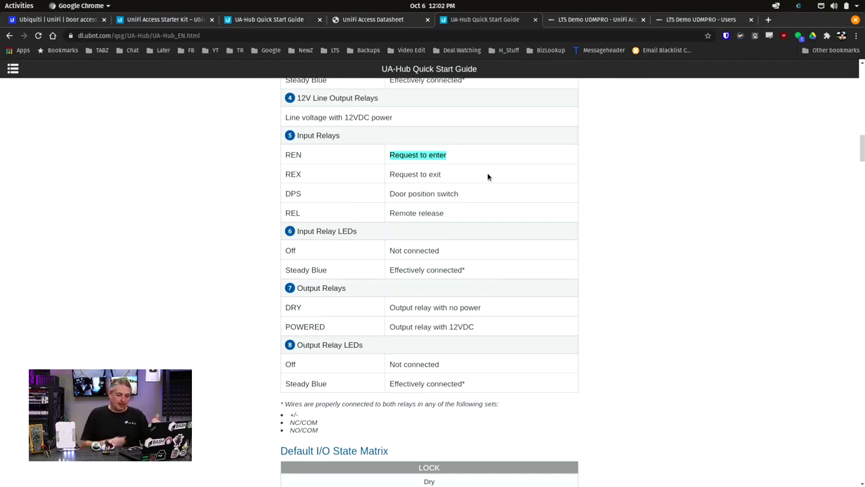
{"action": "triple_click", "coordinate": [419, 214]}
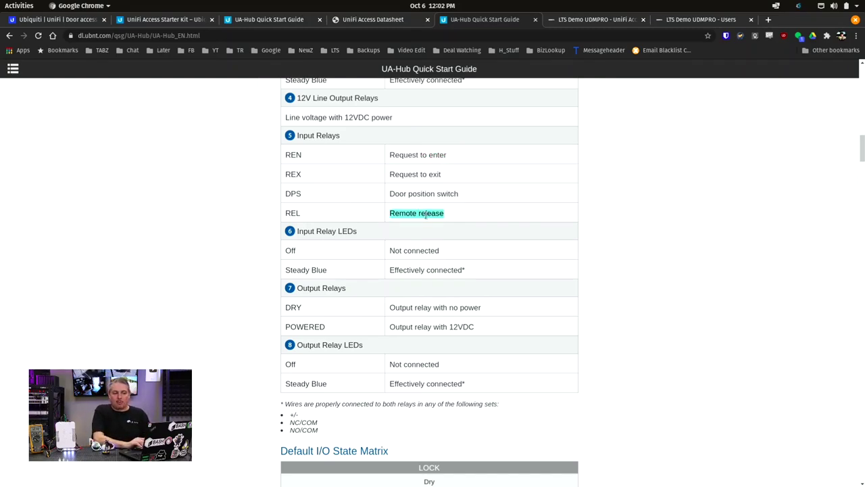
{"action": "triple_click", "coordinate": [426, 192]}
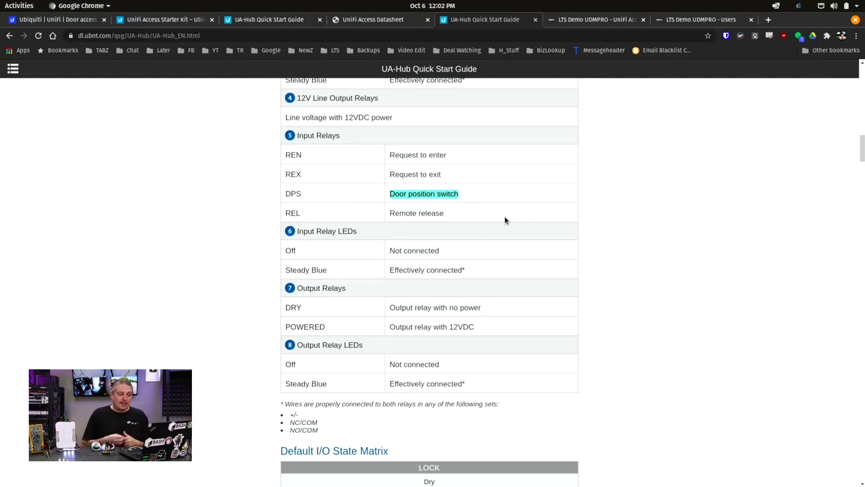
Highlight the word 'power' in the DRY output relay row.
{"action": "double_click", "coordinate": [465, 307]}
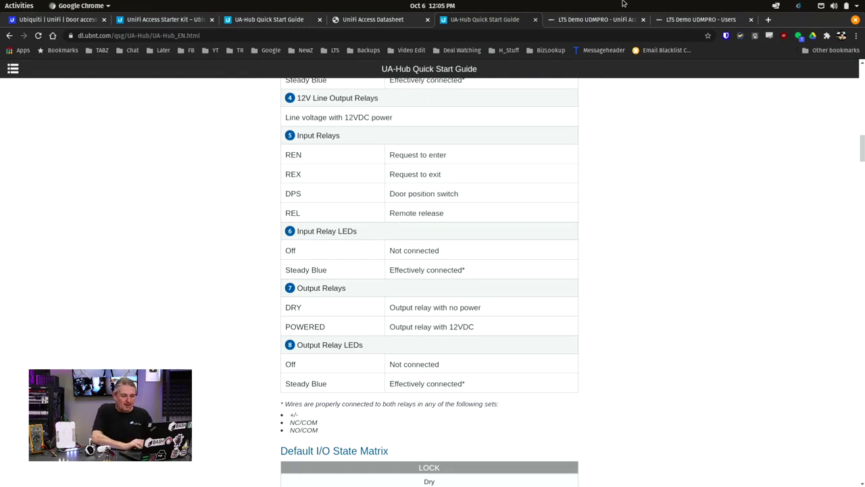
Go to the UniFi Access device list and open the Studio Door - 1F hub's details.
{"action": "left_click", "coordinate": [594, 19]}
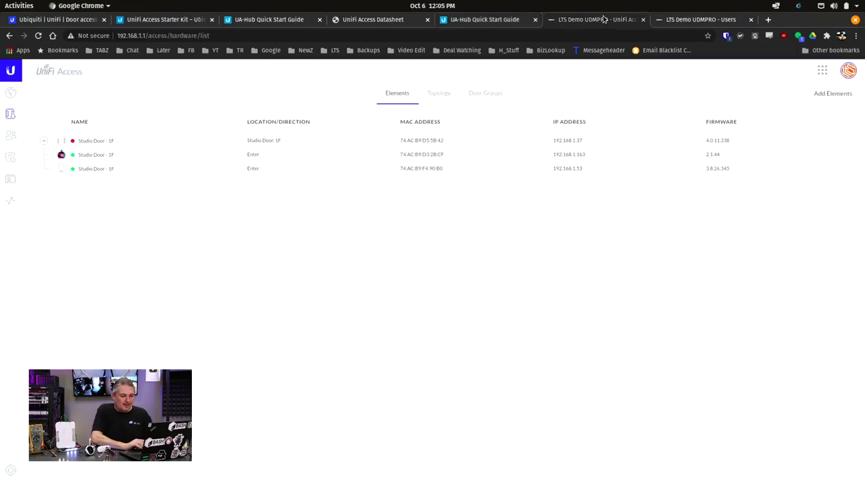
{"action": "left_click", "coordinate": [328, 137]}
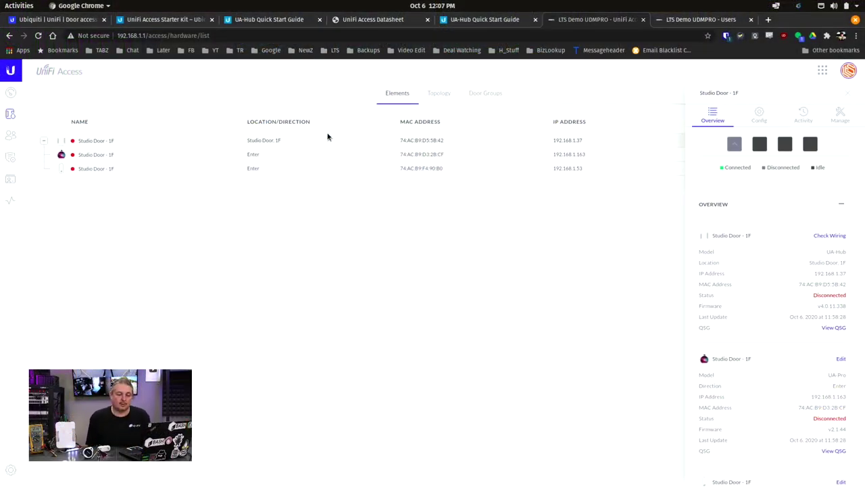
Show the Studio Door hub's Activity events and scroll down through the recent entries.
{"action": "left_click", "coordinate": [804, 114]}
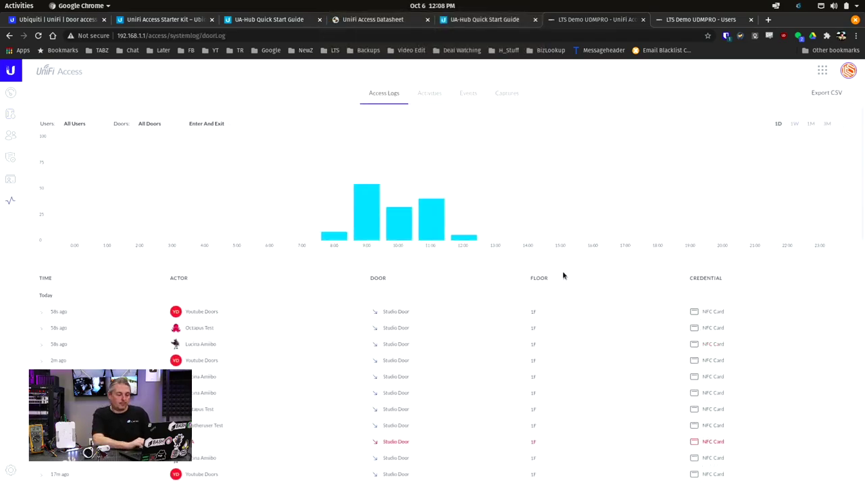
{"action": "scroll", "coordinate": [563, 270], "scroll_direction": "down", "scroll_amount": 2}
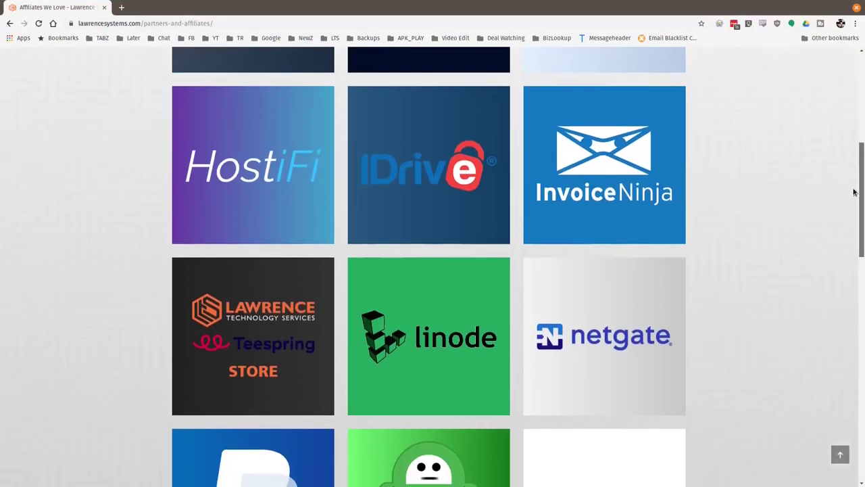
Scroll the affiliates page down to the Linode, Netgate, PayPal.me and Tech Supply Direct tiles.
{"action": "left_click_drag", "start_coordinate": [853, 193], "coordinate": [849, 257]}
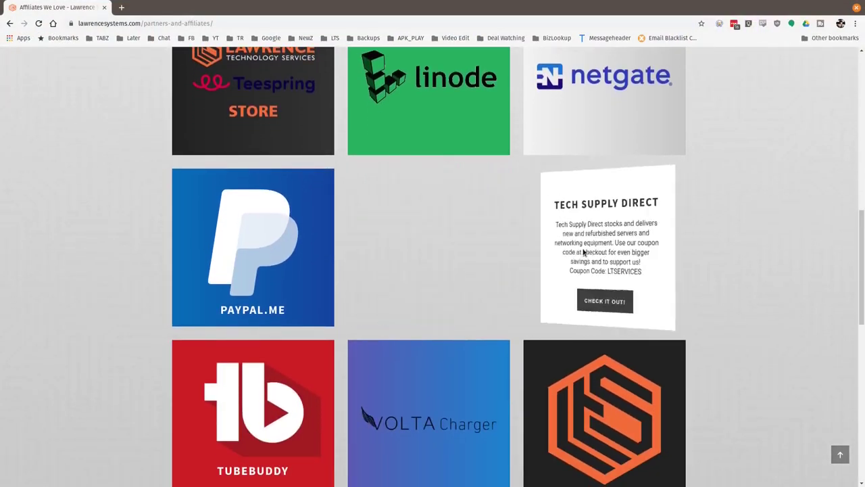